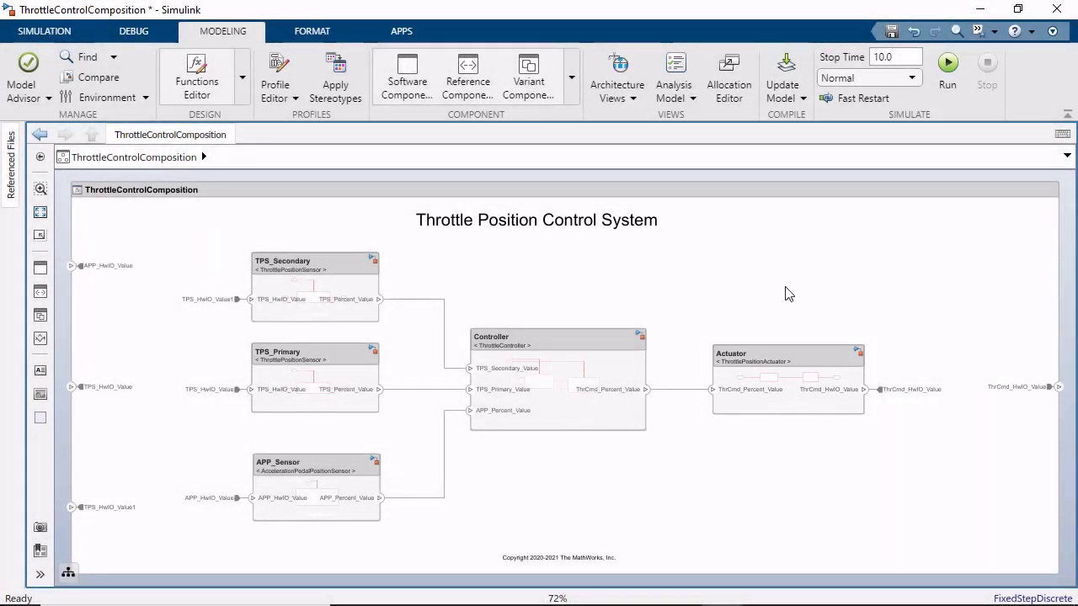
# - Inspect the Controller and Actuator components, return to the top-level composition, and run the simulation
pyautogui.doubleClick(602, 373)
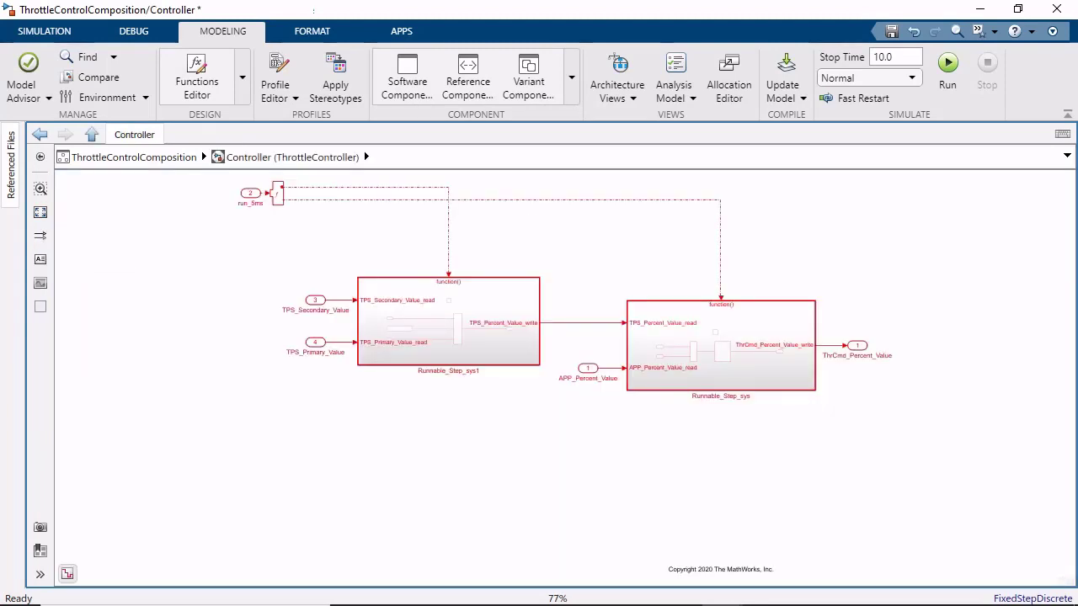
pyautogui.click(45, 31)
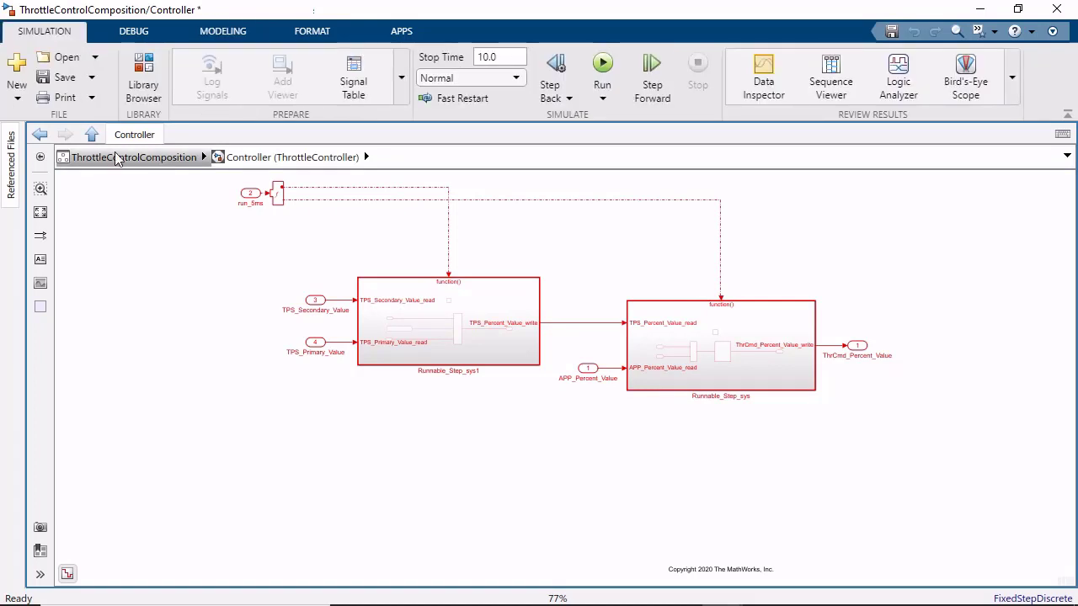
pyautogui.click(115, 158)
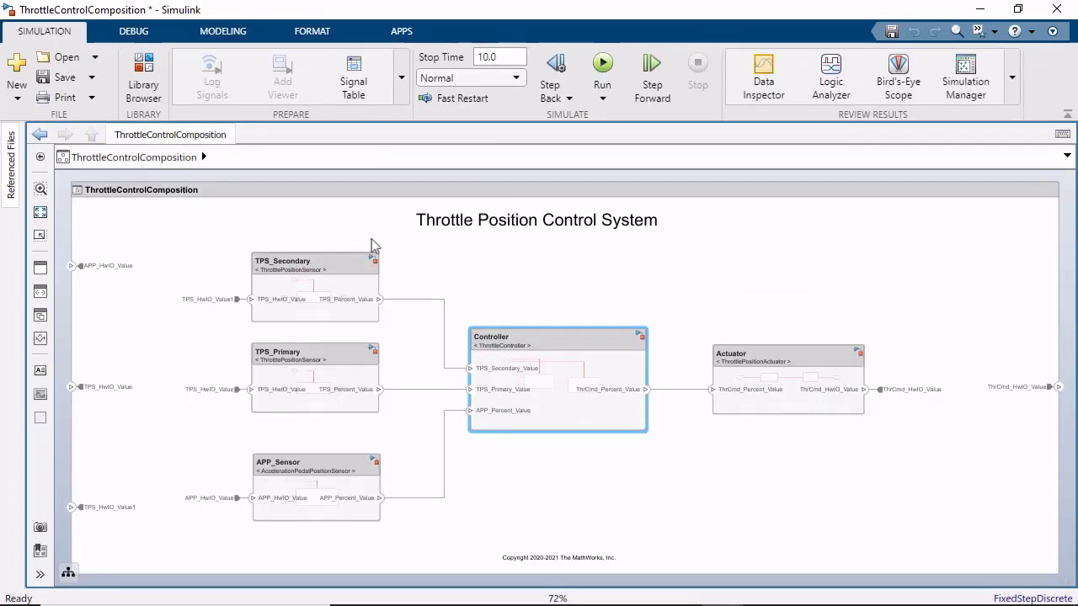
pyautogui.doubleClick(760, 374)
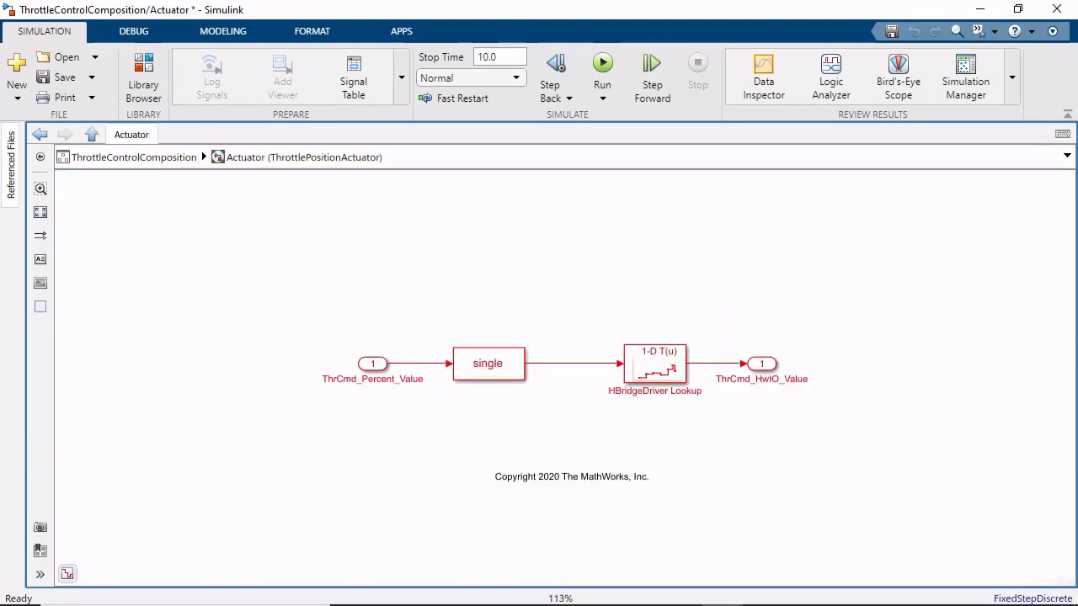
pyautogui.click(127, 158)
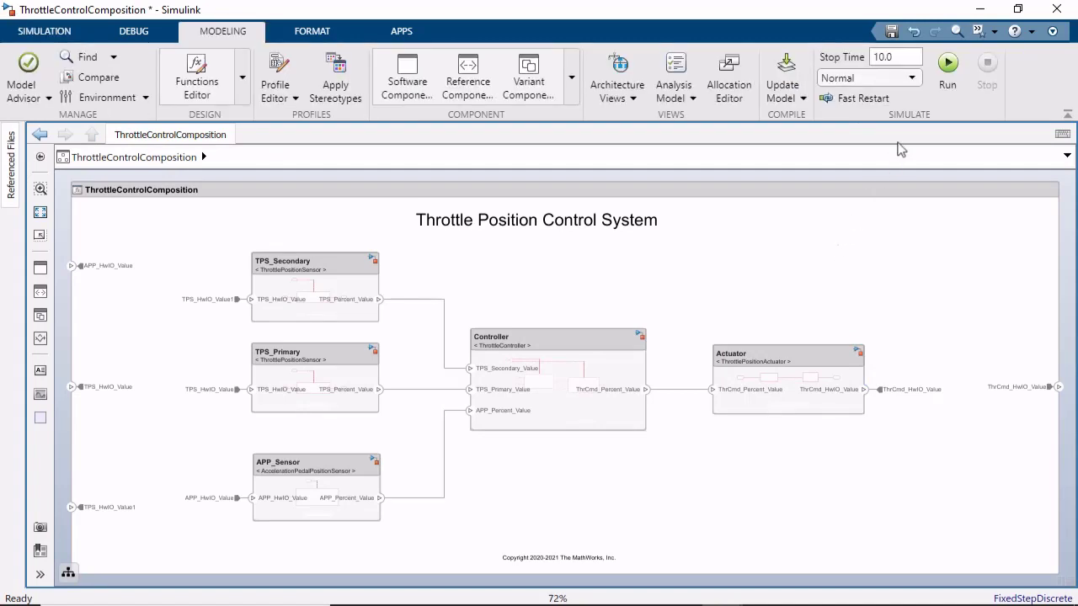
pyautogui.click(948, 66)
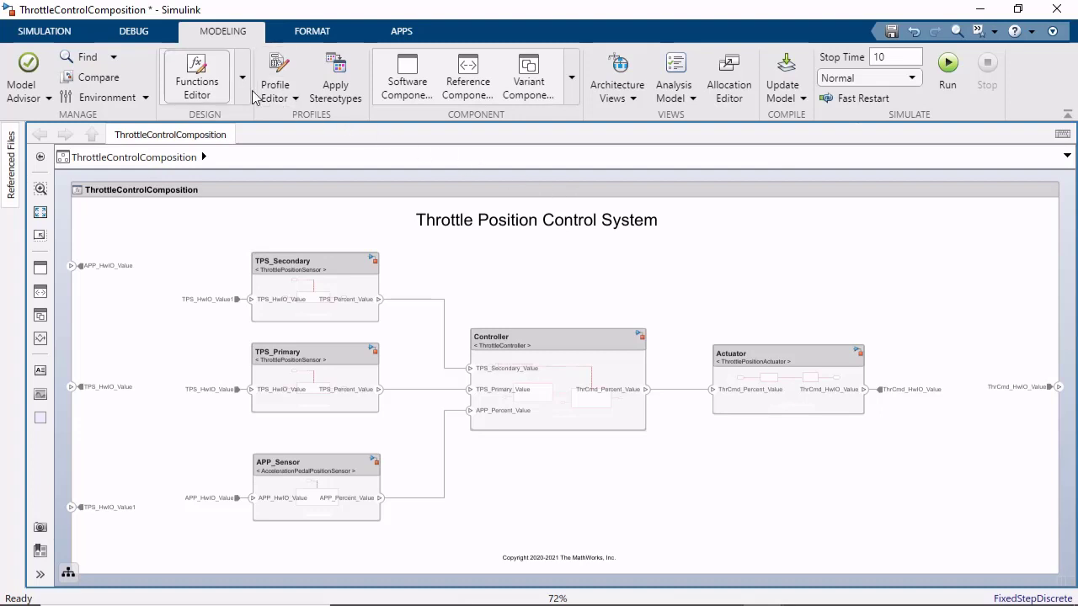
# - In the Functions Editor, reorder APP_Sensor_read to execution order 2, right after Controller_run_5ms
pyautogui.click(202, 80)
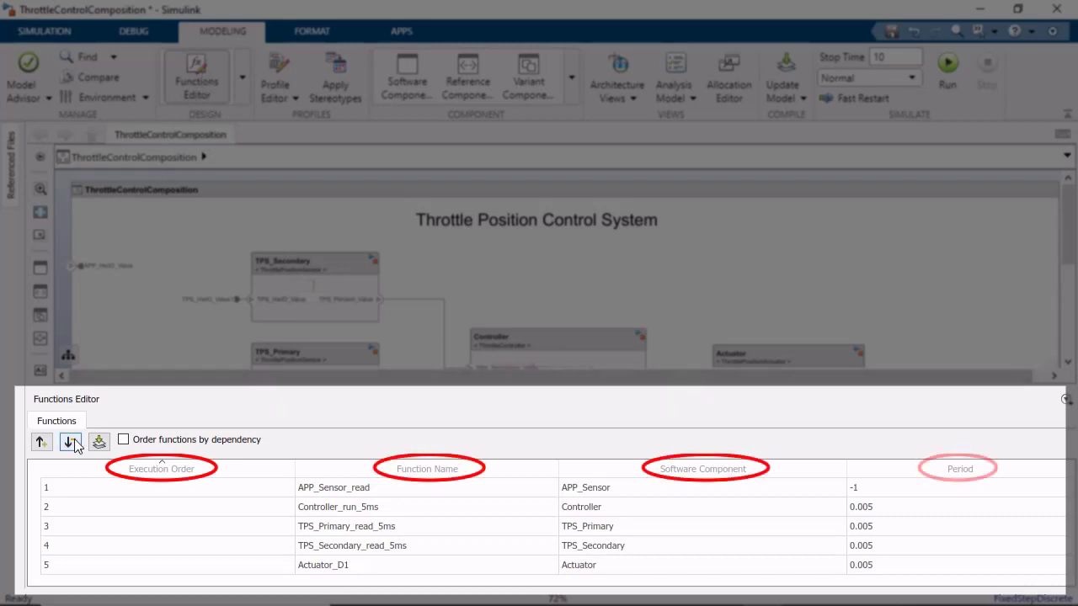
pyautogui.click(61, 484)
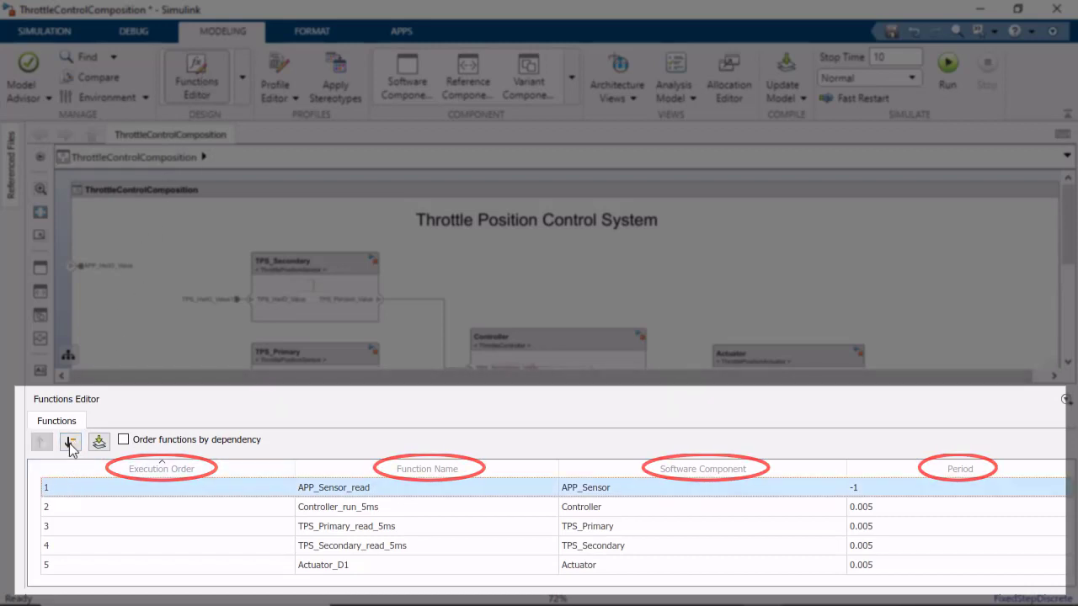
pyautogui.click(70, 442)
pyautogui.click(71, 442)
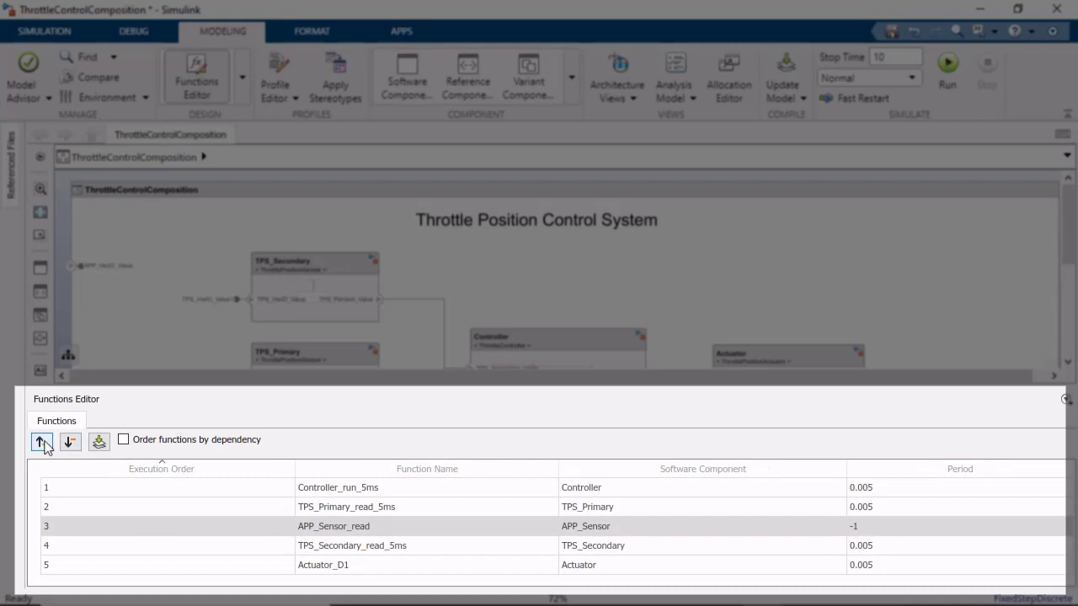
pyautogui.click(42, 442)
pyautogui.click(41, 442)
pyautogui.moveTo(52, 485); pyautogui.dragTo(59, 506)
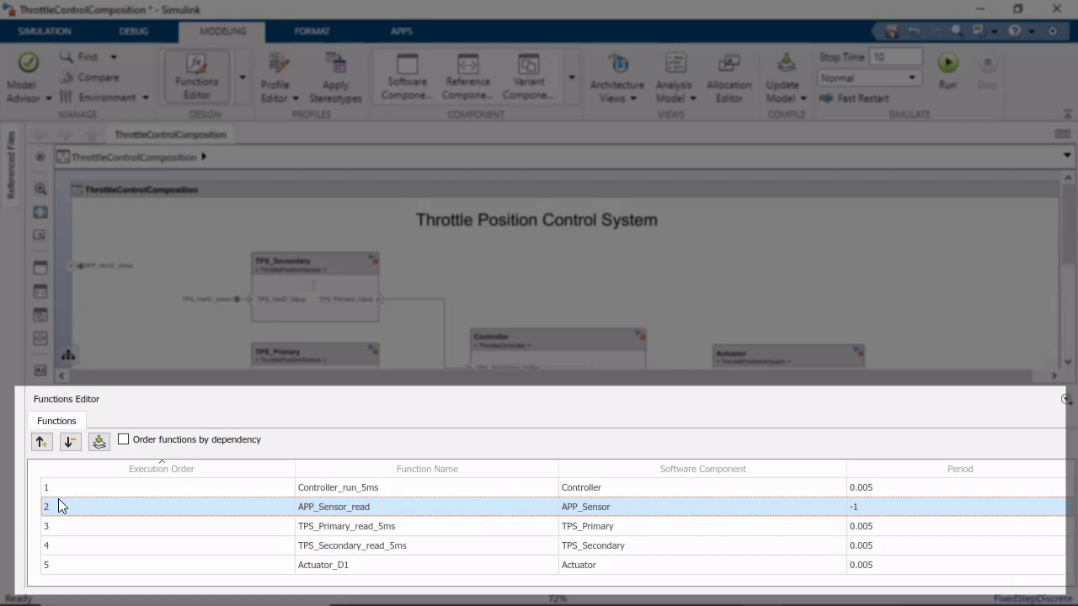
# - Change APP_Sensor_read's period from -1 to 0.01 and enable ordering functions by dependency
pyautogui.doubleClick(885, 510)
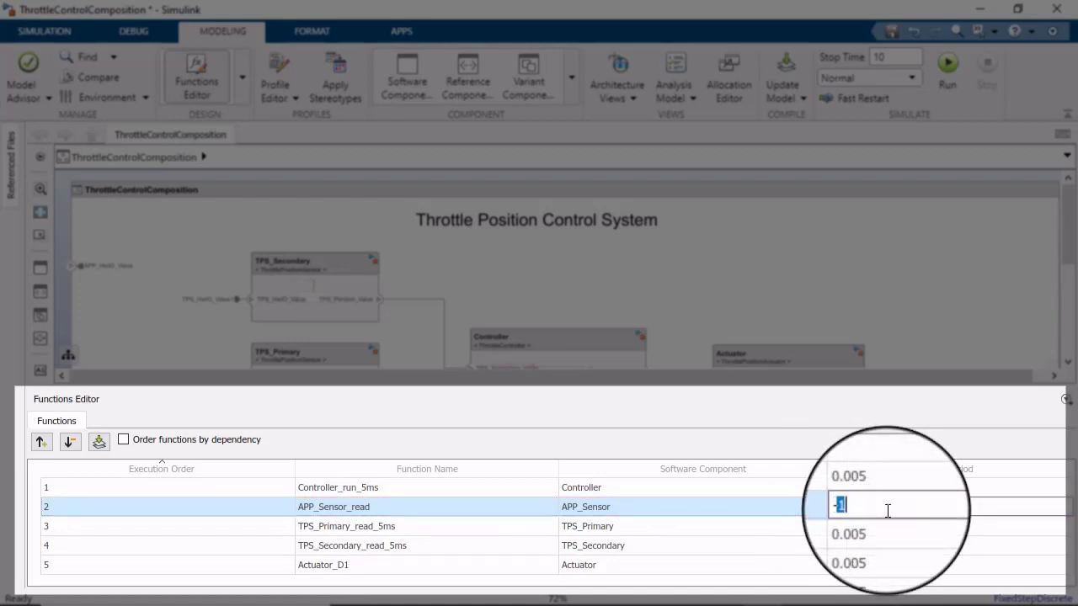
pyautogui.press('BackSpace')
pyautogui.press('BackSpace')
pyautogui.write('0.01')
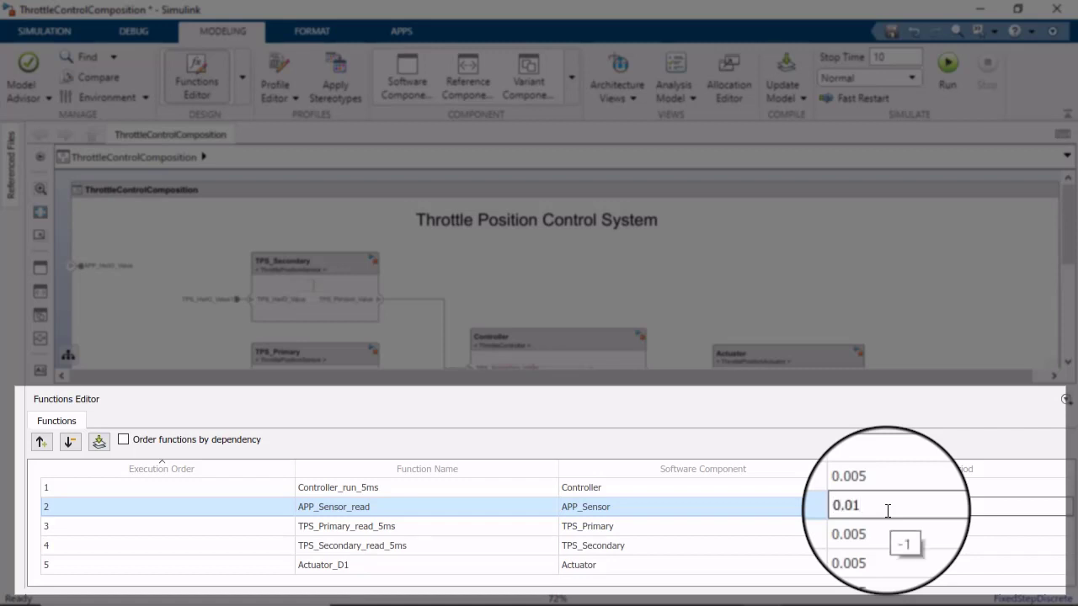
pyautogui.press('Return')
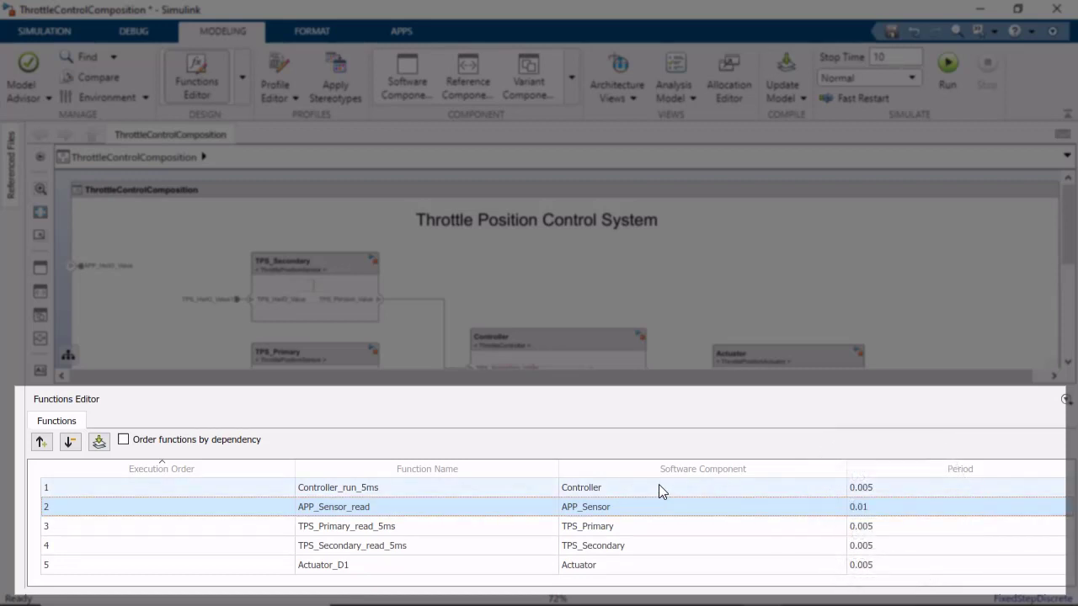
pyautogui.click(123, 439)
pyautogui.click(106, 440)
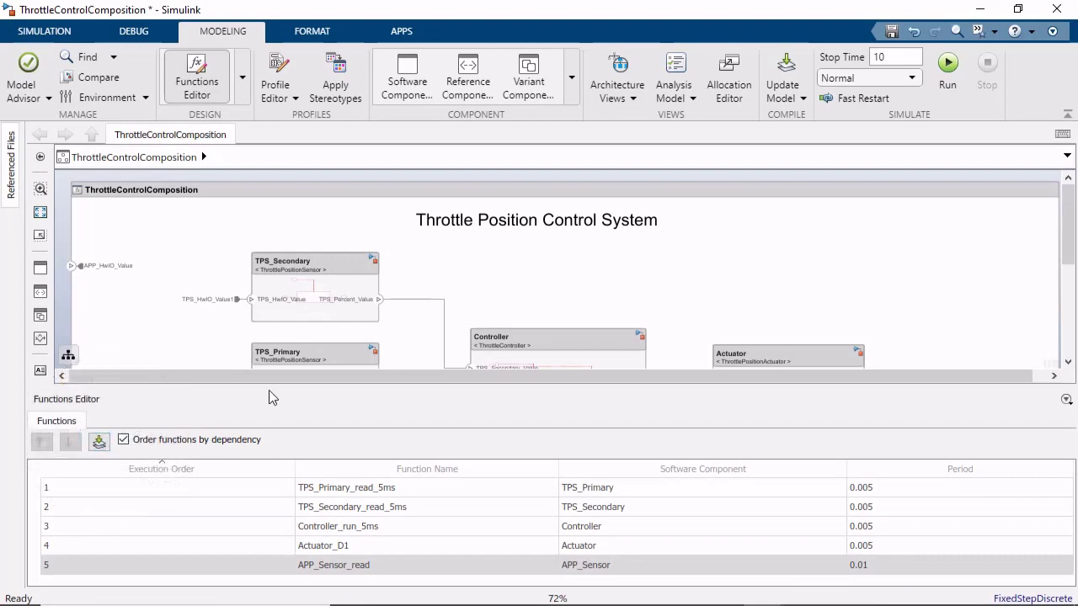
# - Run the simulation with the rescheduled functions
pyautogui.click(949, 85)
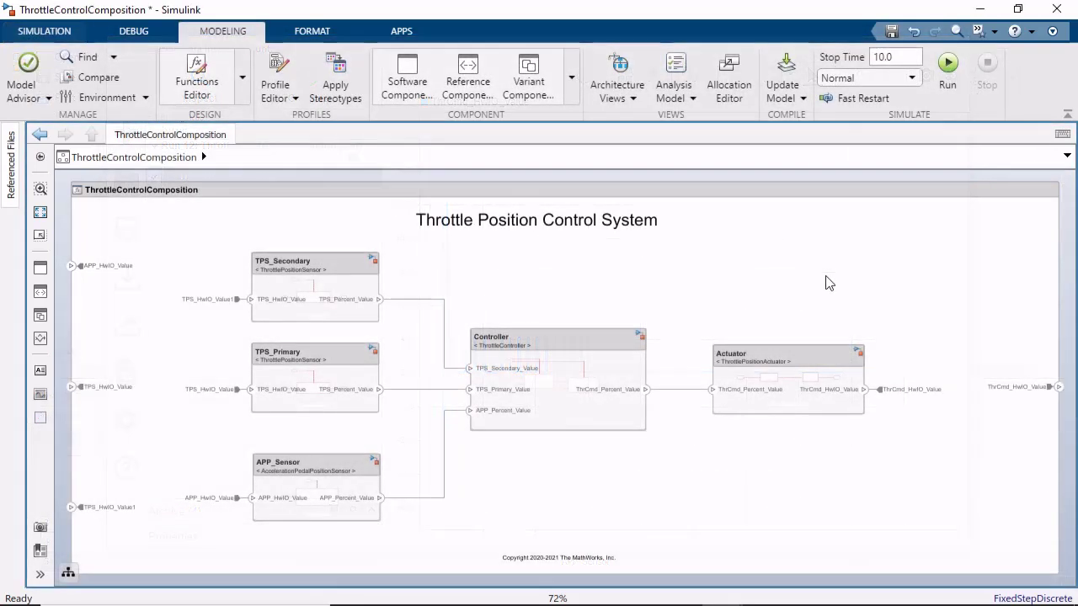
# - Create a test harness with the Test Sequence scheduler and open the scheduler's test sequence
pyautogui.rightClick(825, 283)
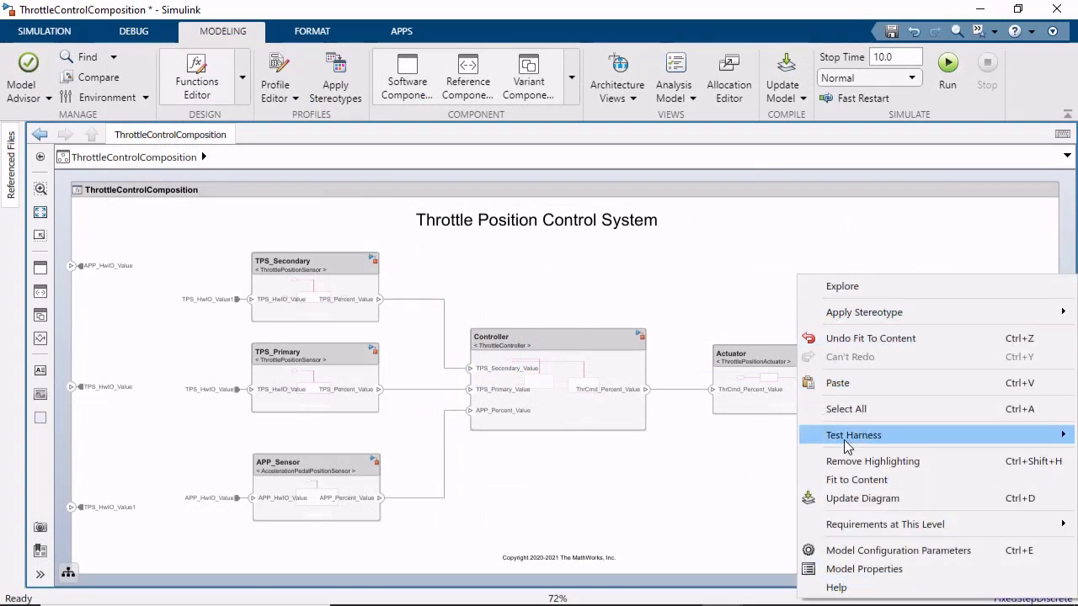
pyautogui.moveTo(835, 438)
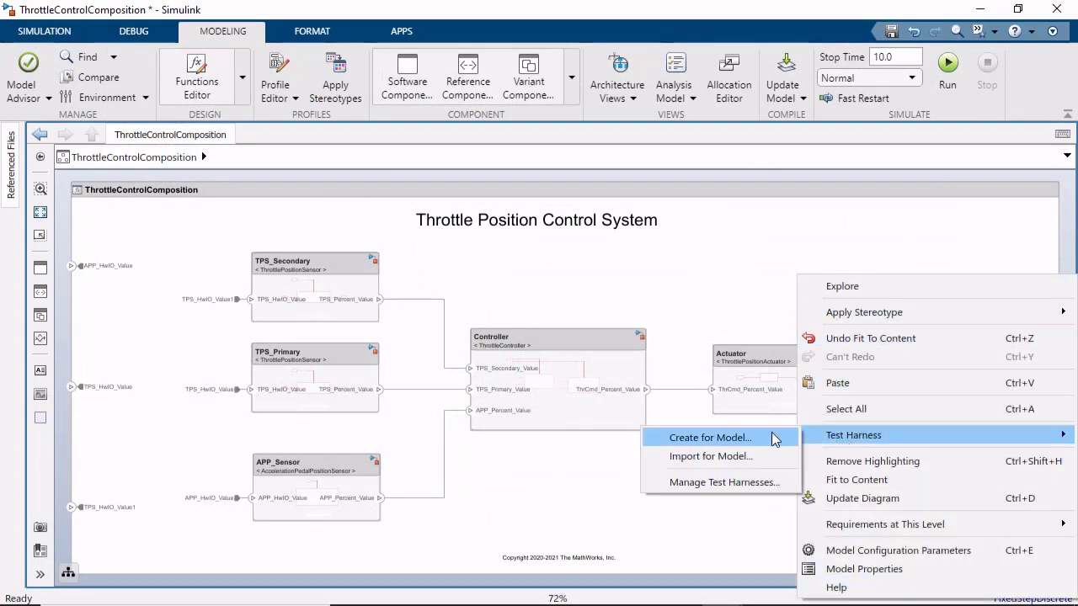
pyautogui.click(775, 439)
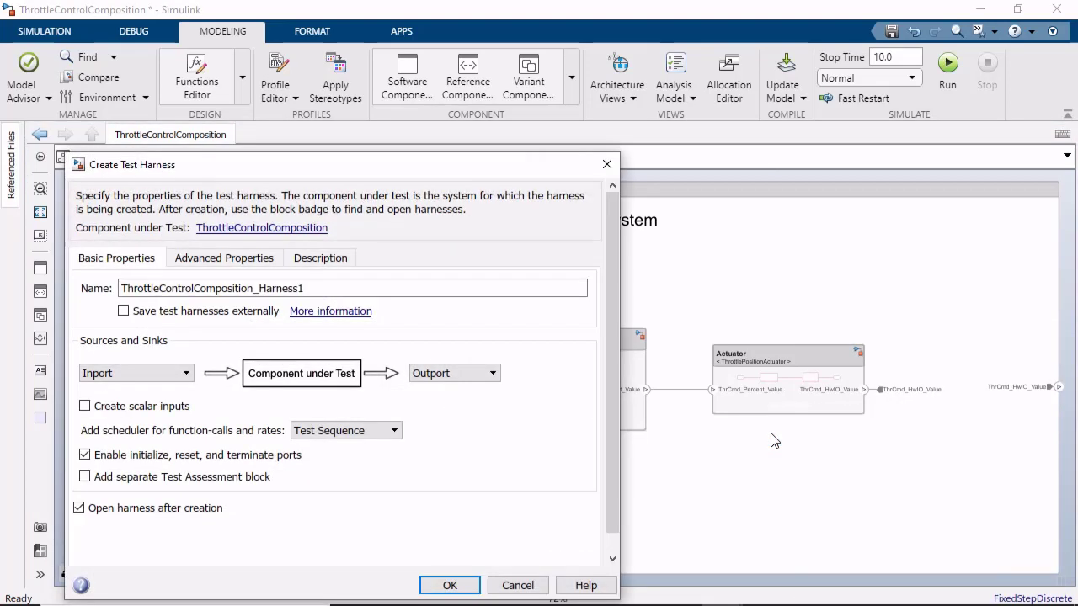
pyautogui.click(394, 432)
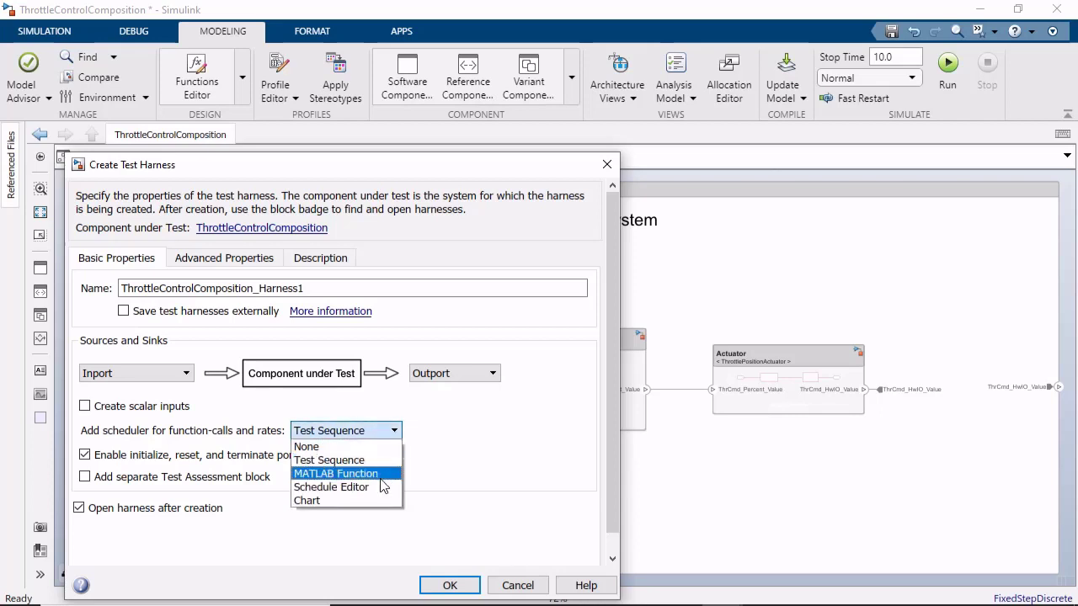
pyautogui.click(371, 461)
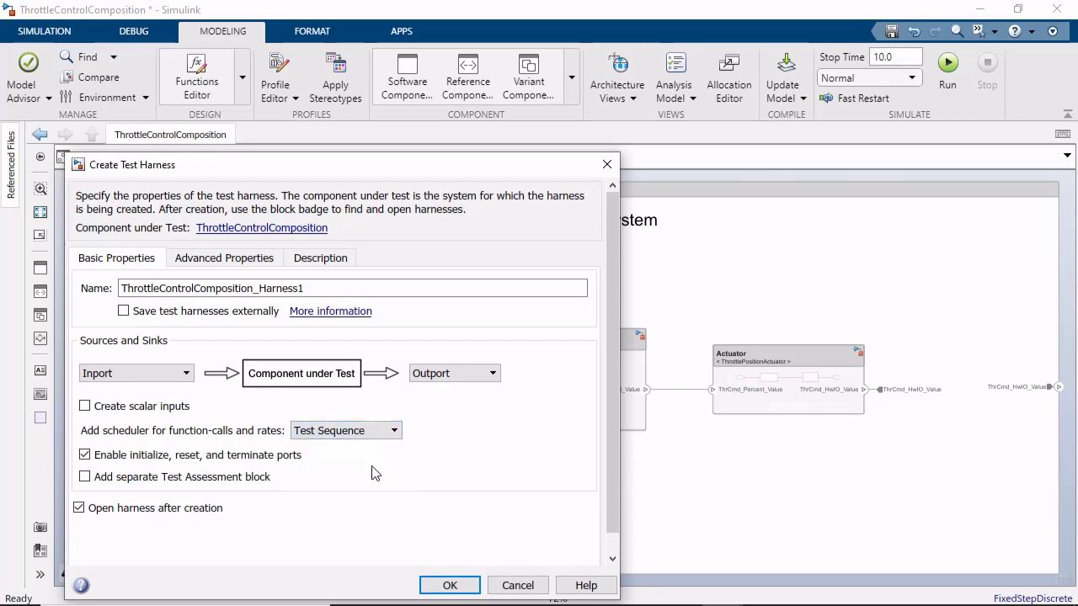
pyautogui.click(448, 587)
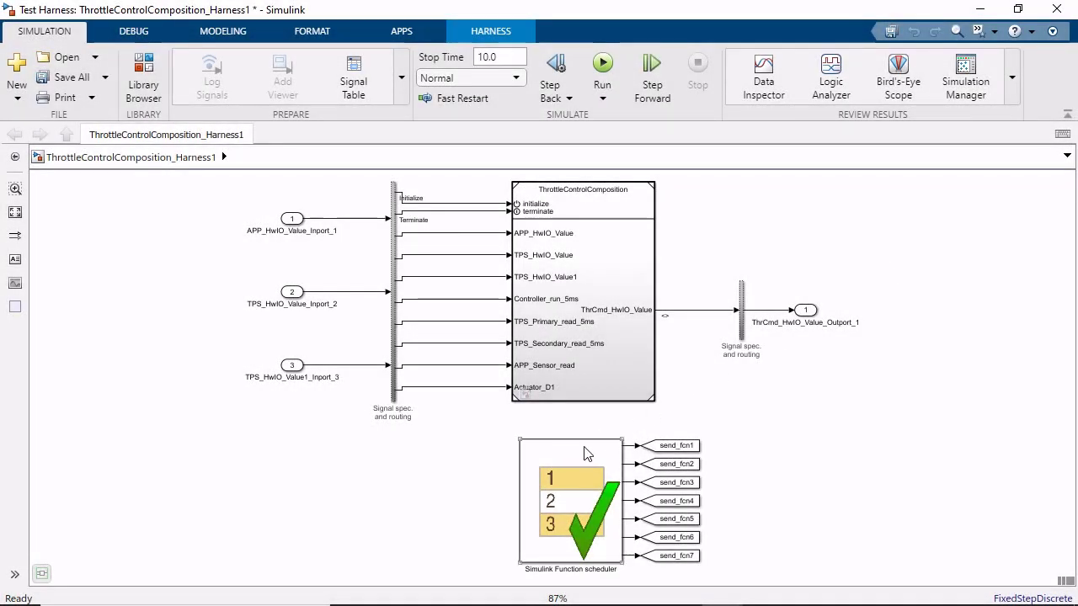
pyautogui.doubleClick(587, 454)
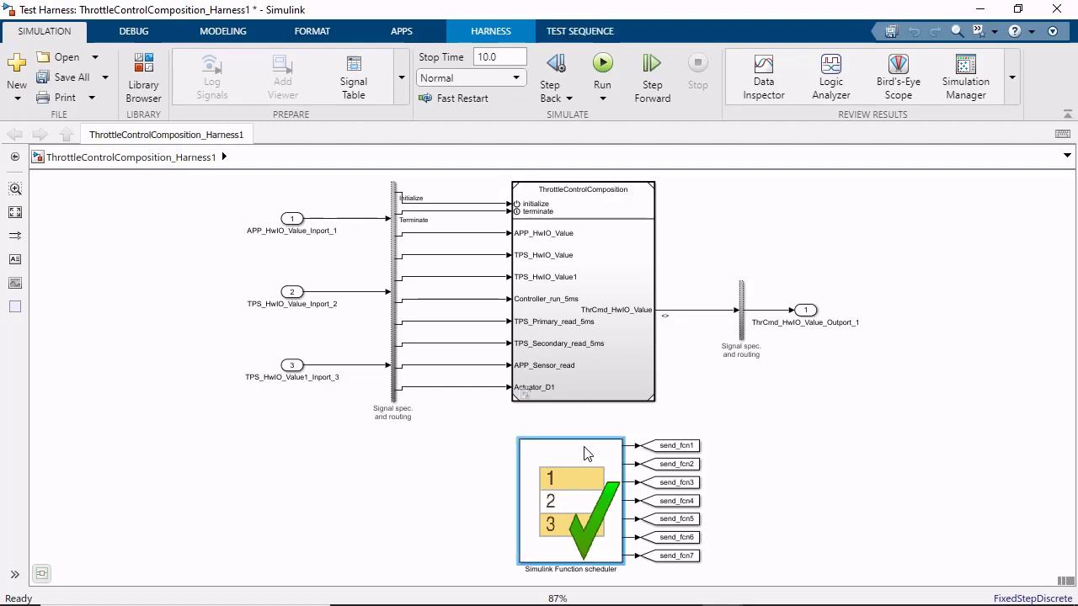
pyautogui.moveTo(397, 66); pyautogui.dragTo(325, 61)
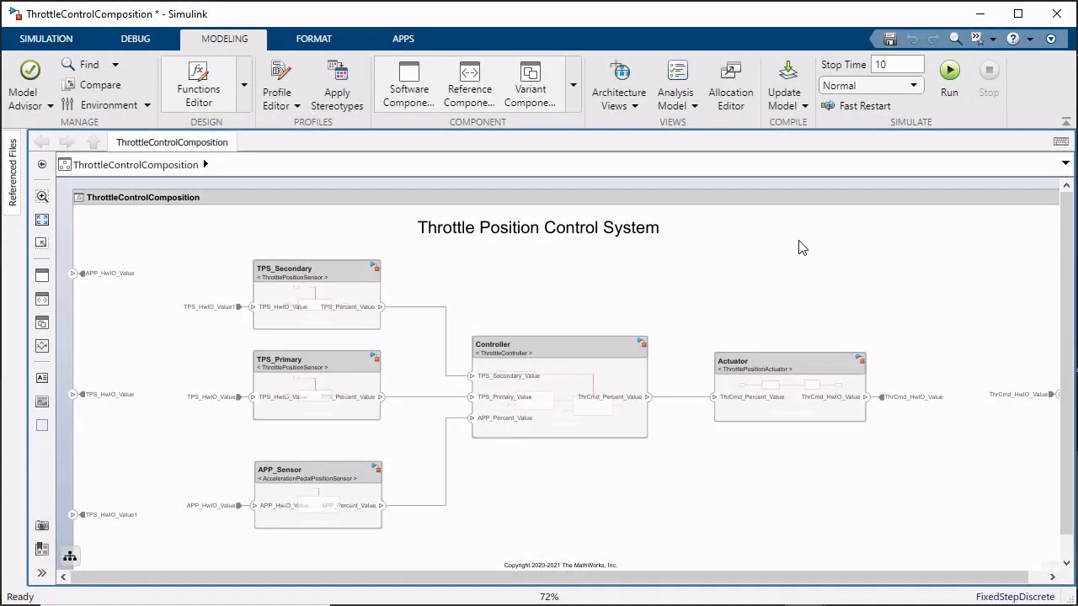
# - Add View 1 filtered to all components and display it as a class diagram
pyautogui.click(619, 86)
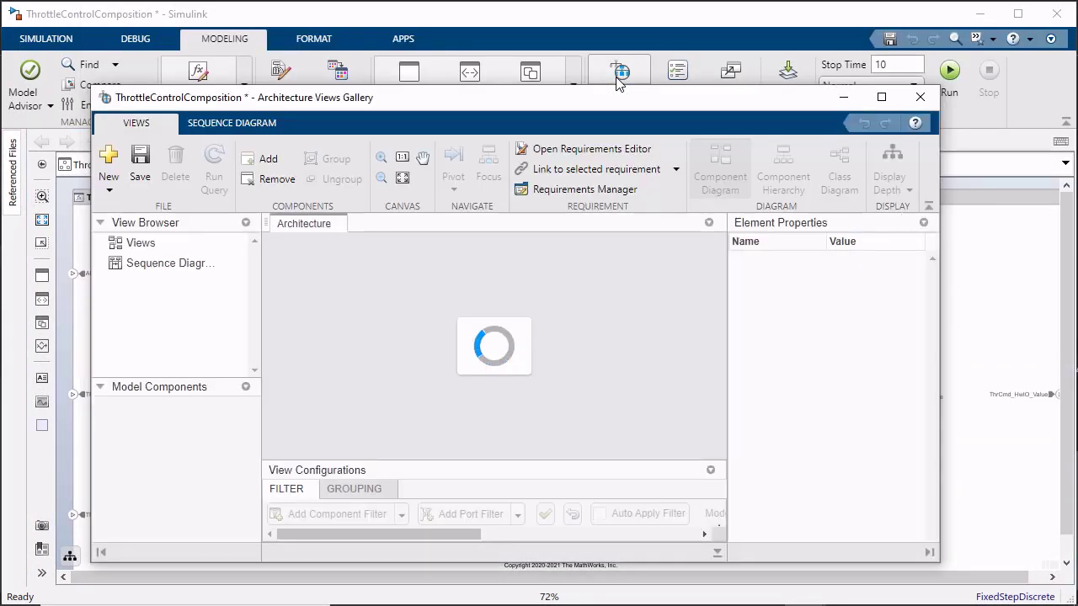
pyautogui.click(881, 97)
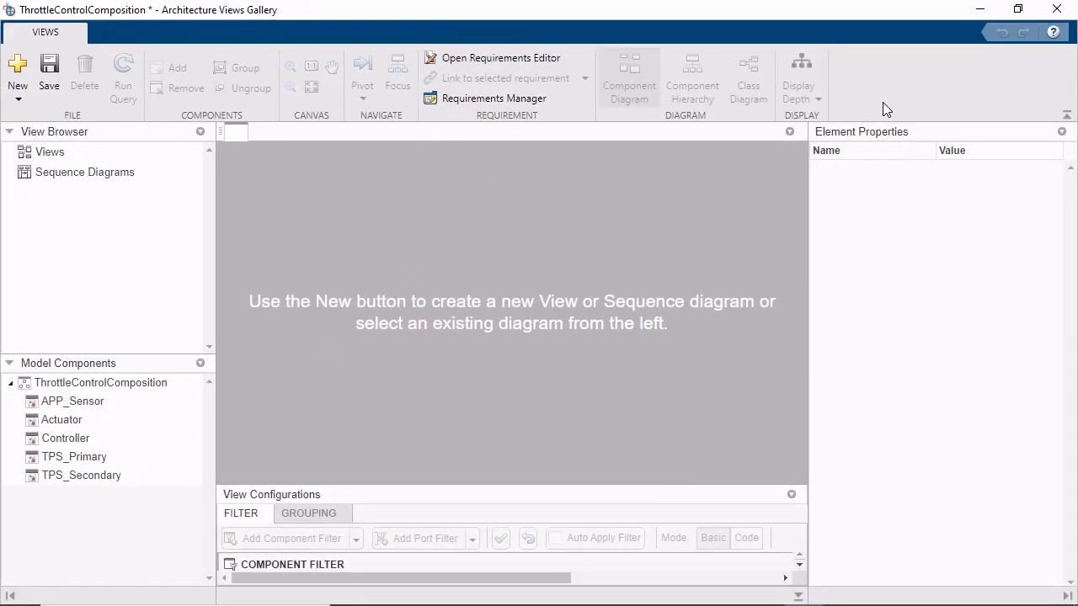
pyautogui.click(24, 85)
pyautogui.click(29, 118)
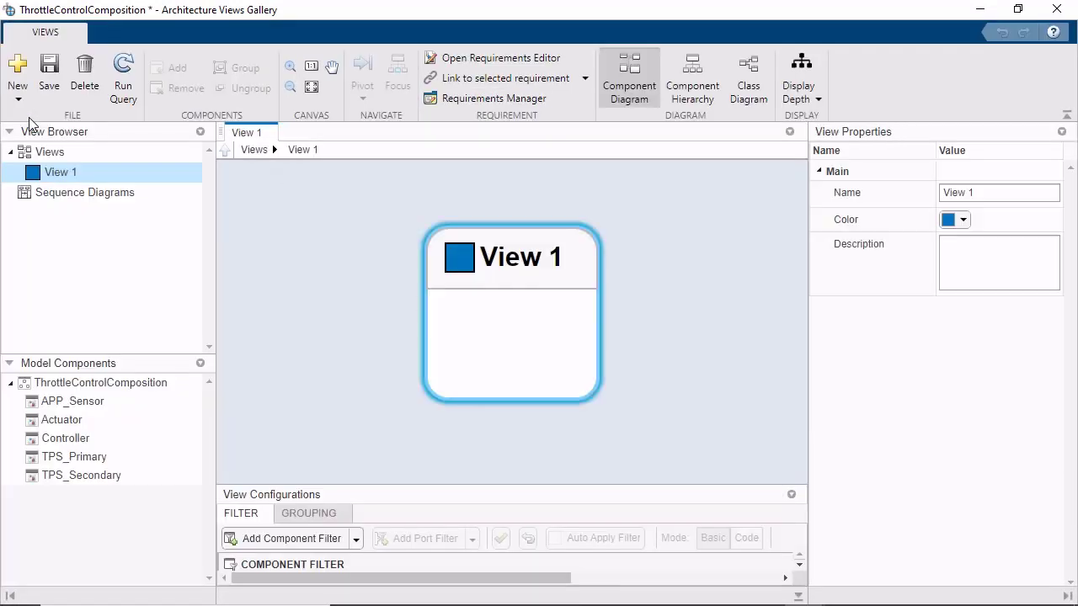
pyautogui.click(356, 539)
pyautogui.click(343, 432)
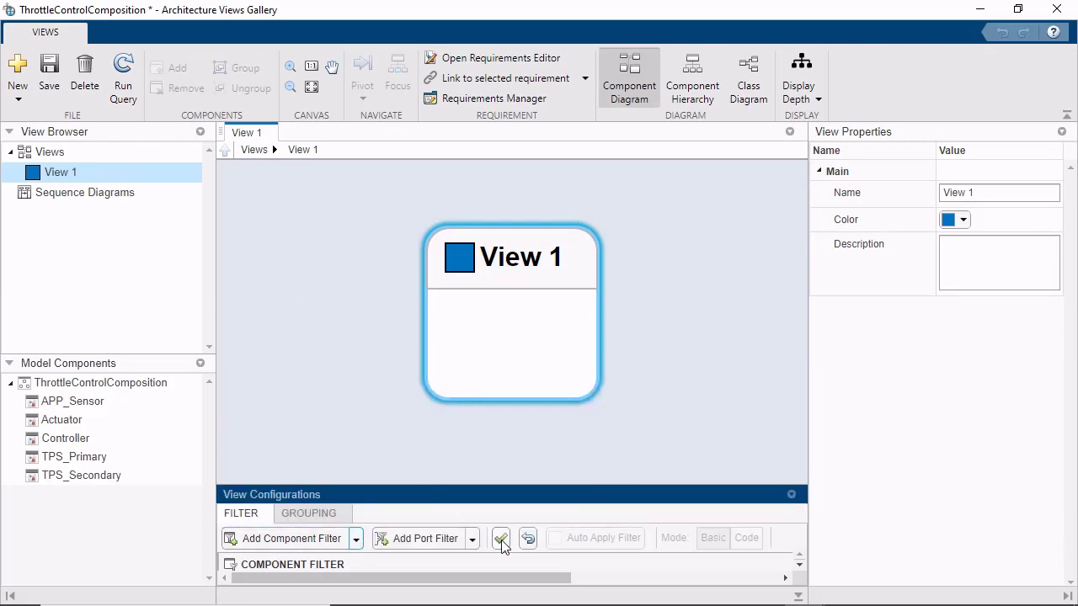
pyautogui.click(501, 540)
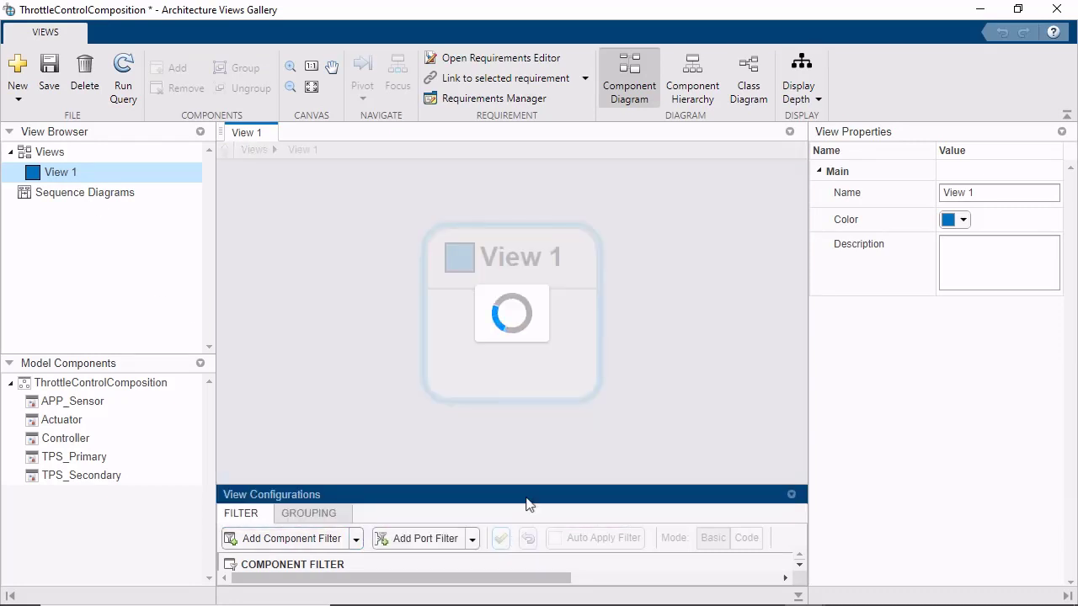
pyautogui.click(760, 94)
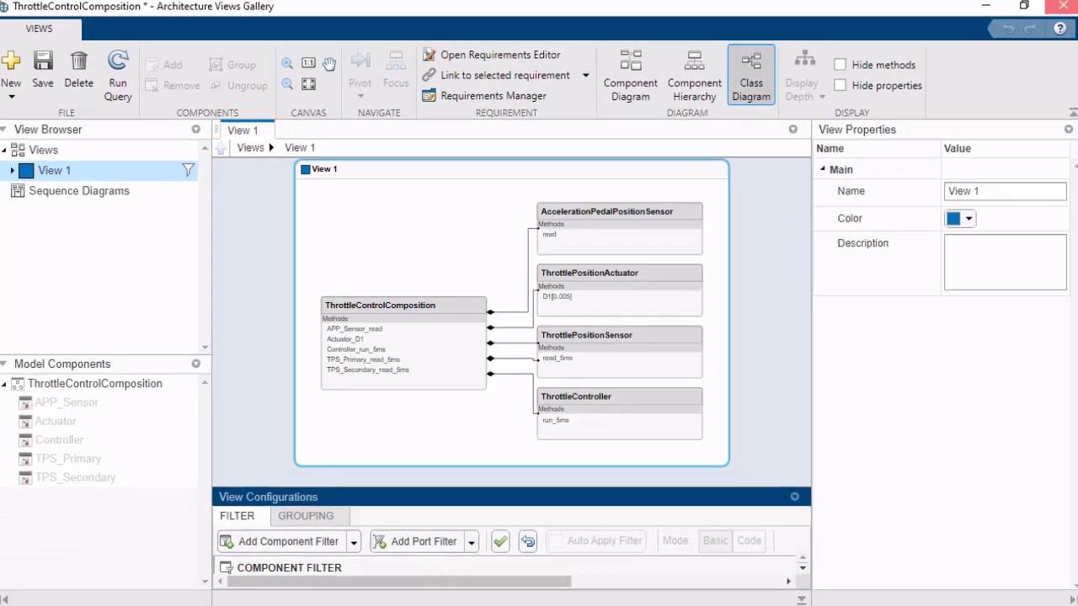
# - Close the views gallery and build C code for the model with Embedded Coder
pyautogui.click(1061, 8)
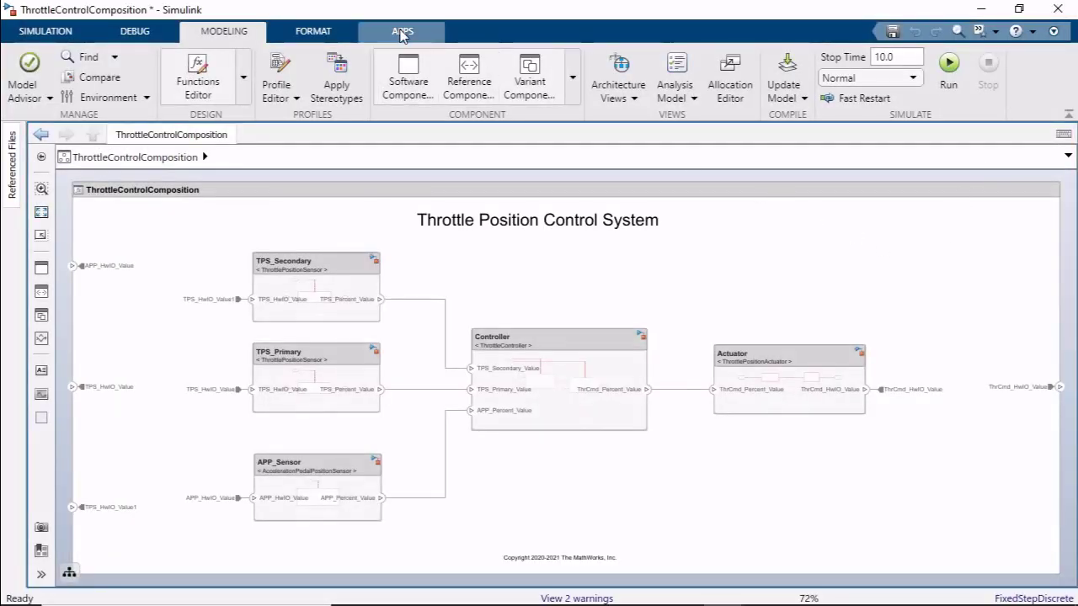
pyautogui.click(403, 31)
pyautogui.click(659, 90)
pyautogui.click(595, 63)
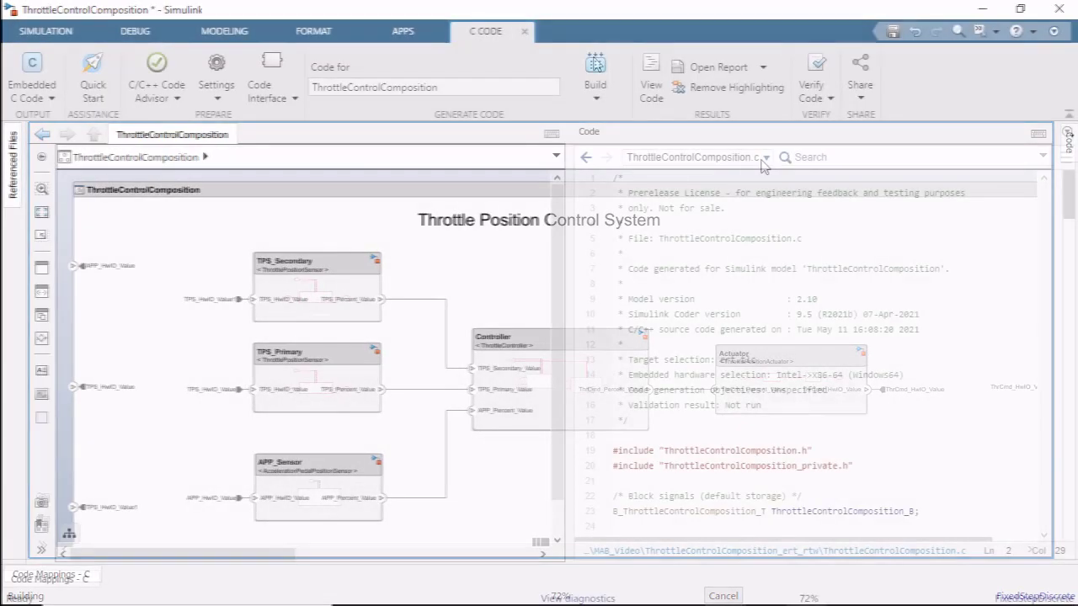
# - Show the generated ThrottleControlComposition.h and scroll through its exported entry-point functions
pyautogui.click(764, 157)
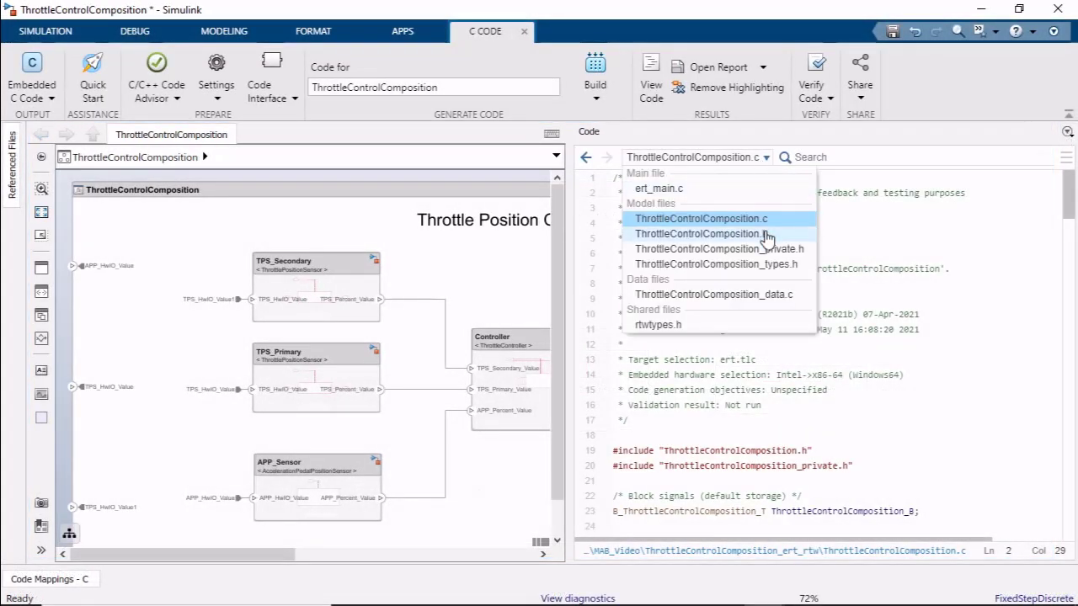
pyautogui.click(766, 237)
pyautogui.moveTo(1073, 220); pyautogui.dragTo(1075, 482)
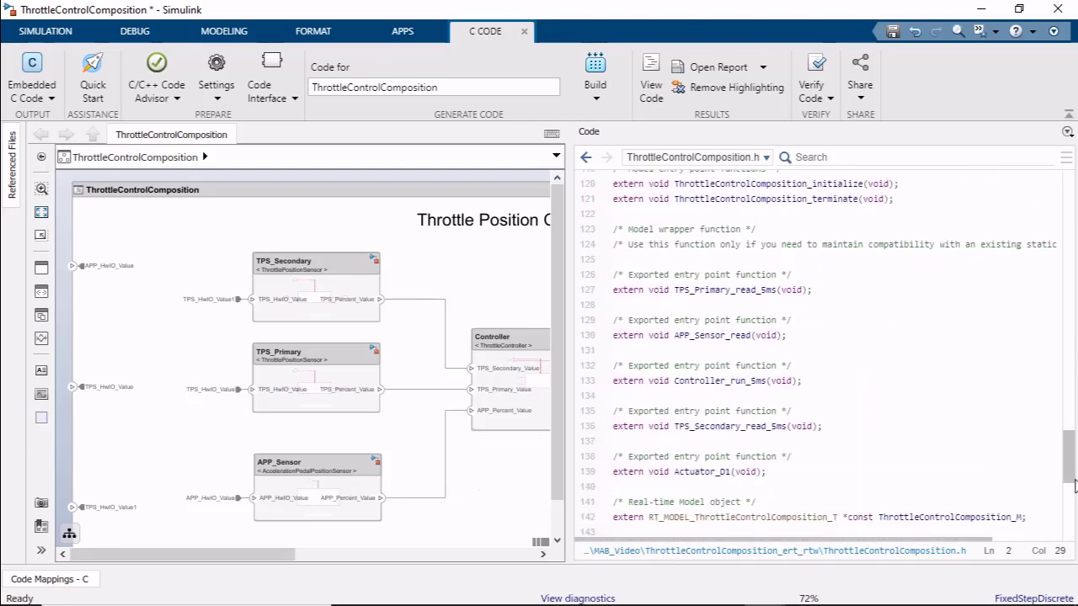